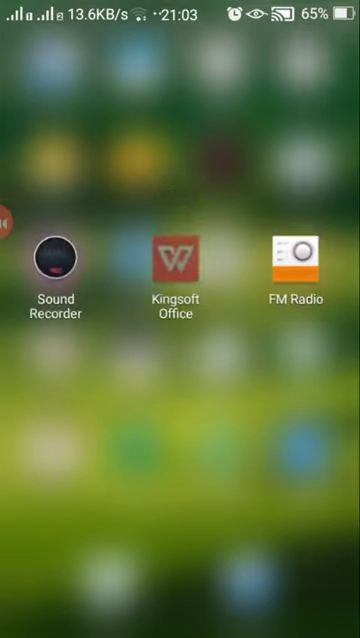
Launch Kingsoft Office, start a new document and dismiss the software update prompt
click(179, 253)
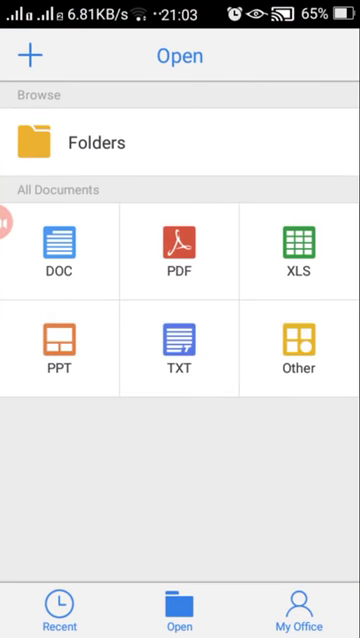
click(30, 55)
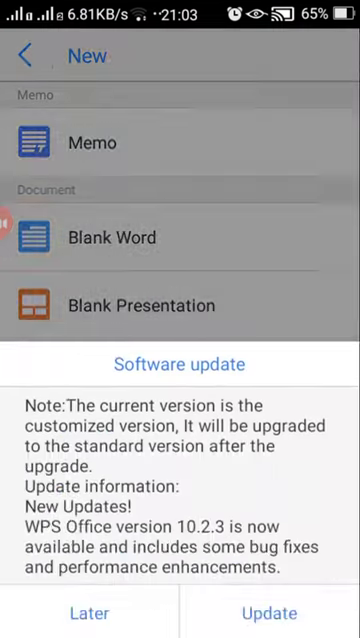
click(89, 613)
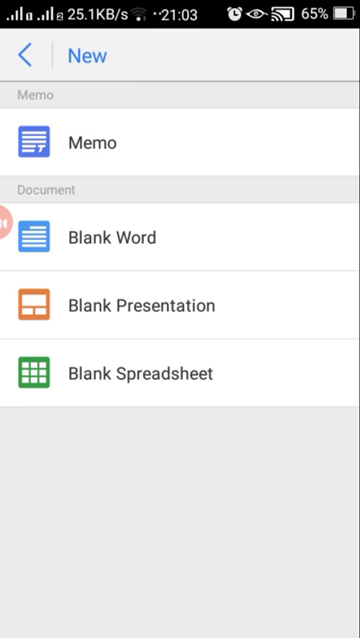
Create a blank Word document and put the cursor in it with the English keyboard
click(112, 237)
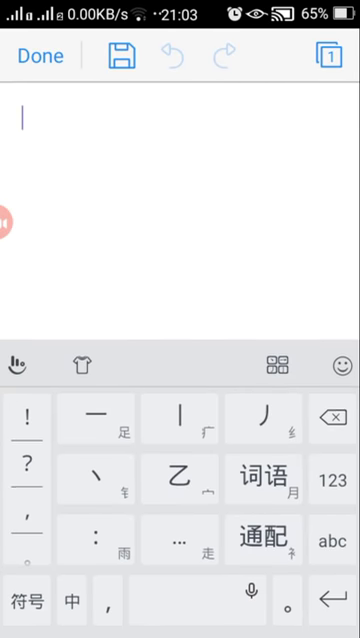
click(22, 118)
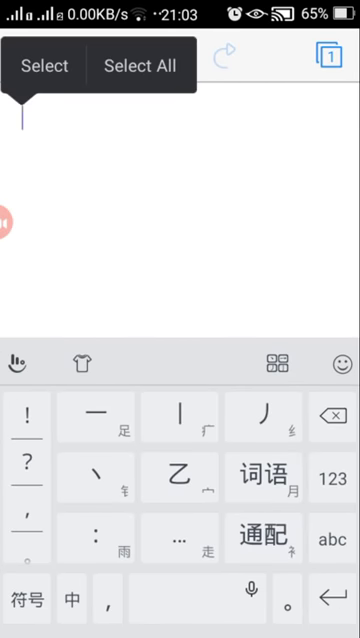
click(331, 538)
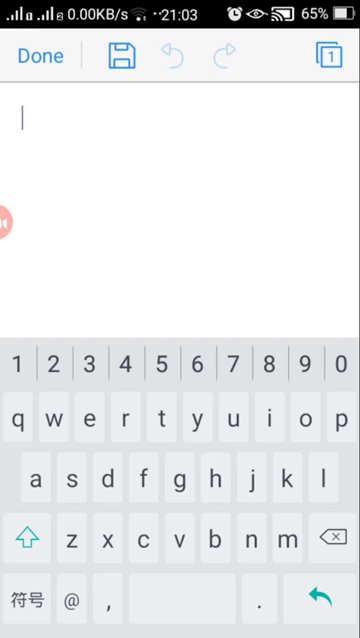
text(i.t)
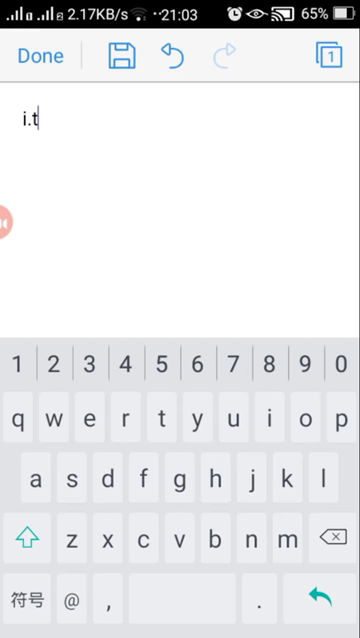
text(ell yo)
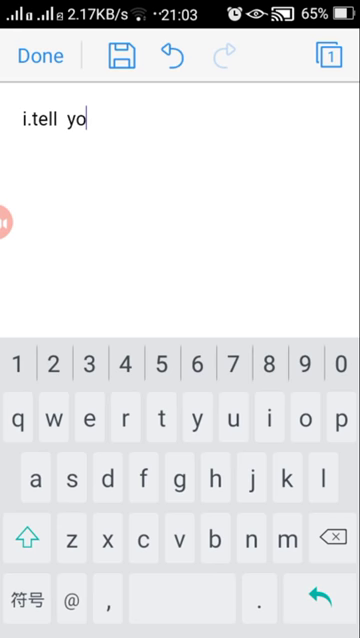
text(u h)
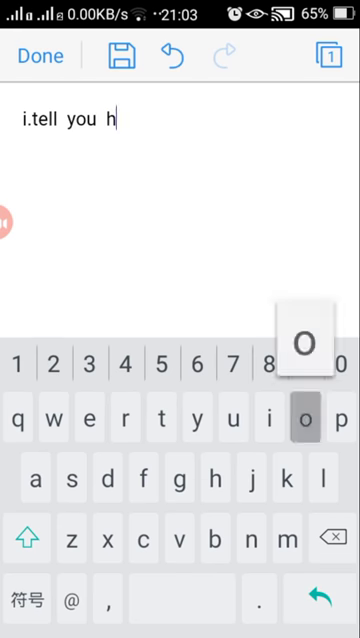
text(ow to )
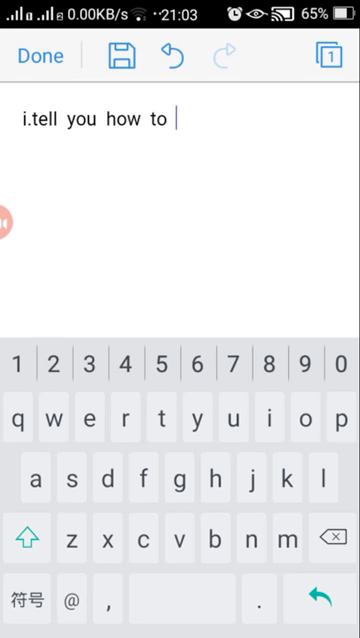
text(down)
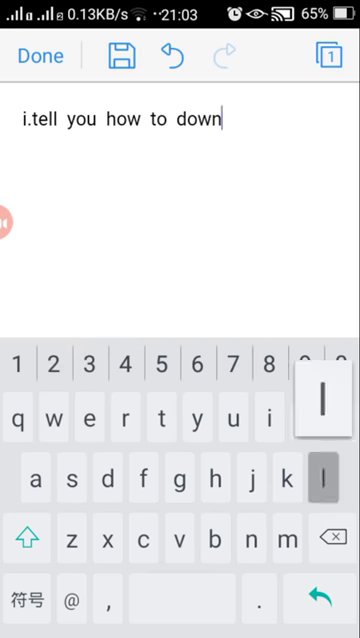
text(loa)
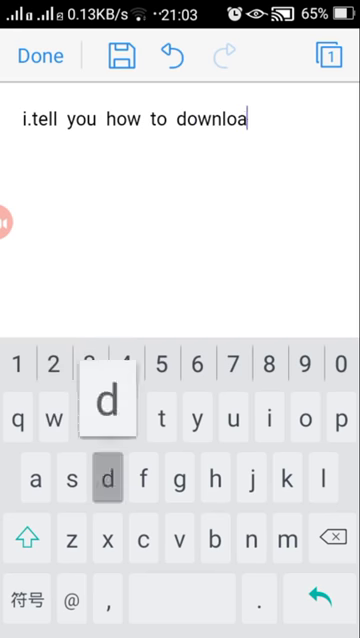
text(d ios i)
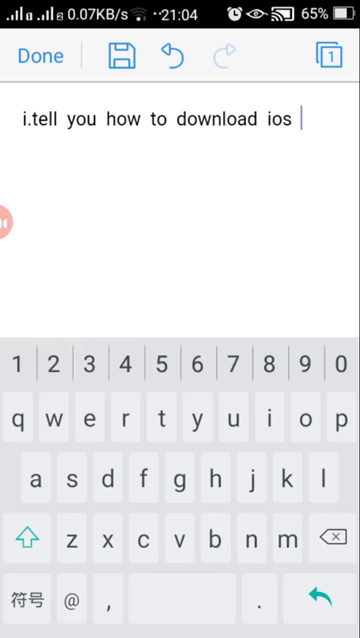
text(n. o)
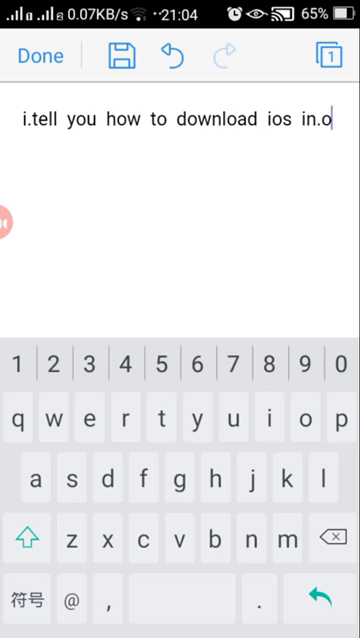
text(ur p)
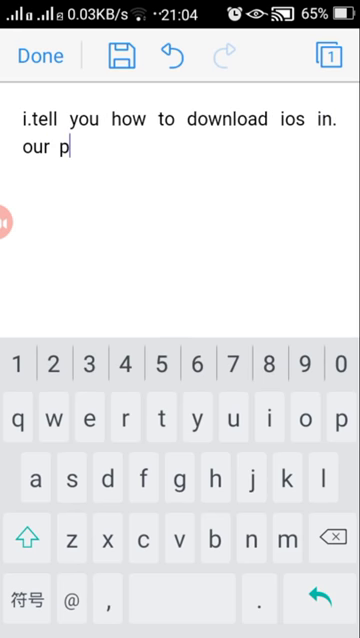
text(hone)
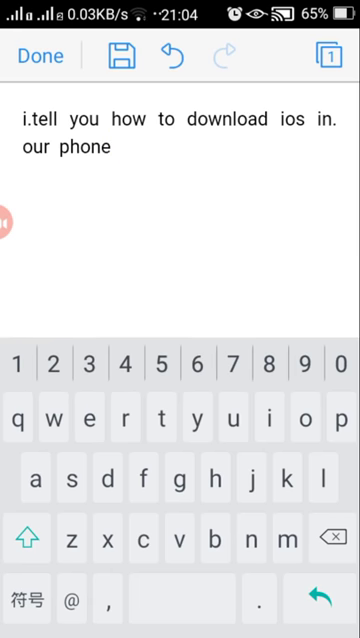
Return to the home screen and launch UC Browser from the app folder
key(Home)
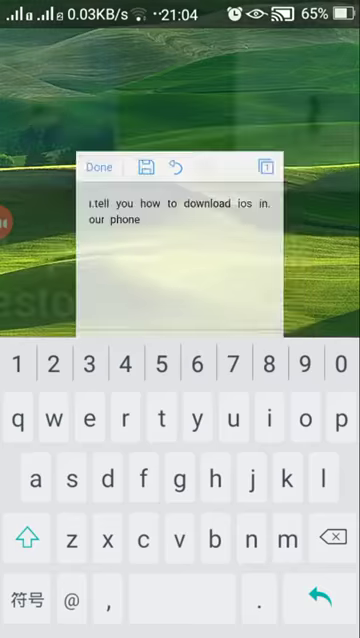
mouse_move(300, 300)
mouse_down()
mouse_move(60, 300)
mouse_move(300, 300)
mouse_up()
mouse_move(60, 300)
mouse_down()
mouse_move(300, 300)
mouse_move(60, 300)
mouse_up()
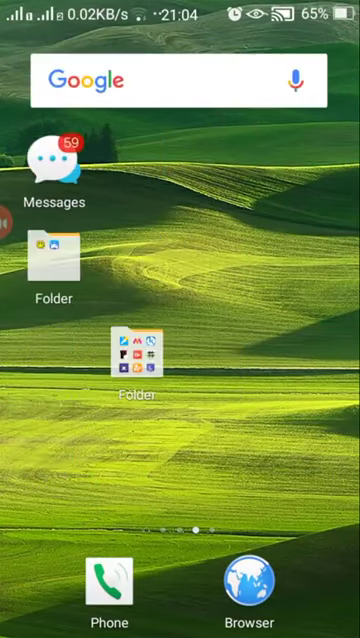
click(137, 353)
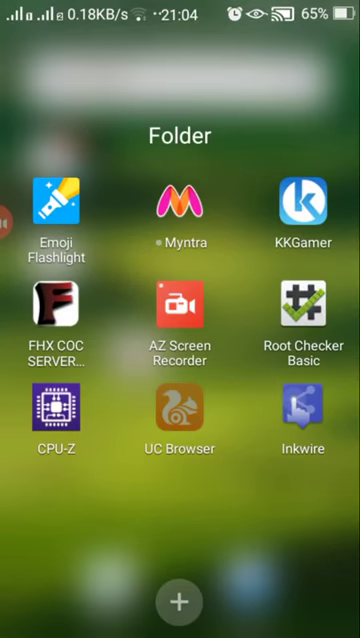
click(179, 410)
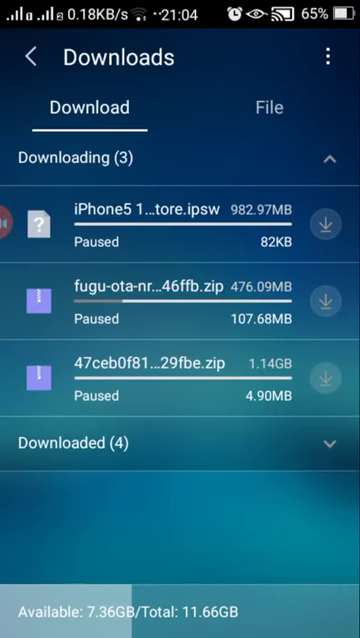
Leave Downloads and erase the old .ipsw web address from UC Browser's address bar
click(30, 57)
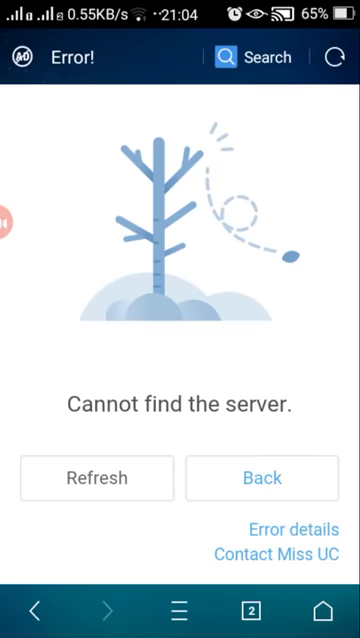
click(110, 57)
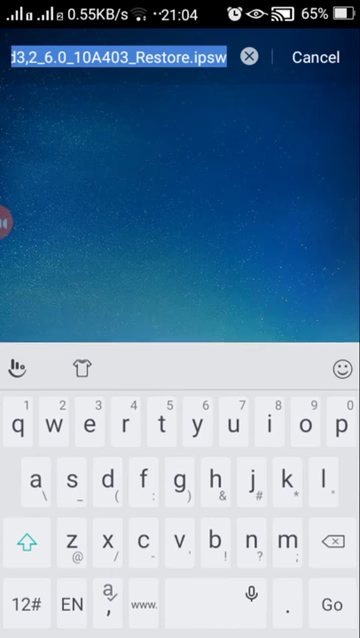
click(158, 57)
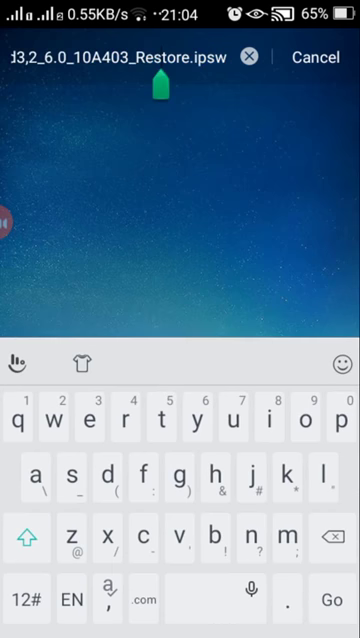
click(332, 536)
click(332, 536)
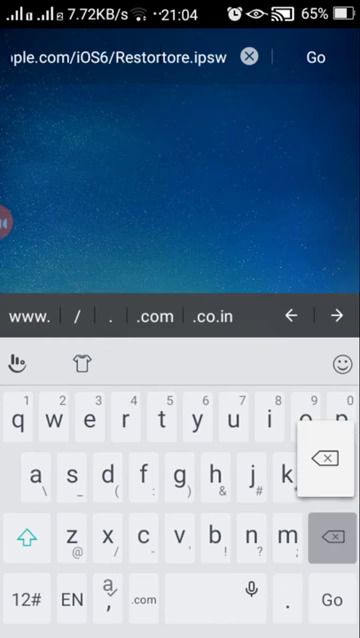
click(50, 57)
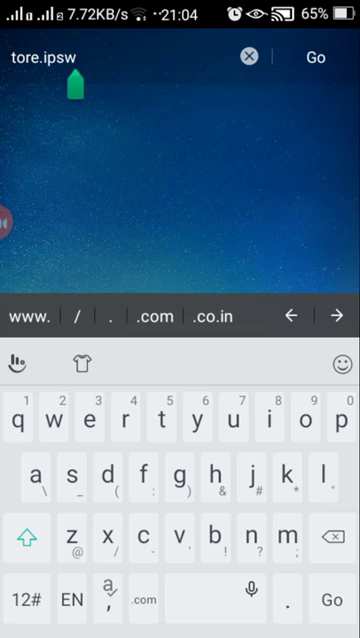
click(332, 536)
Clear the remaining address and type the search words 'iOS direct'
click(332, 536)
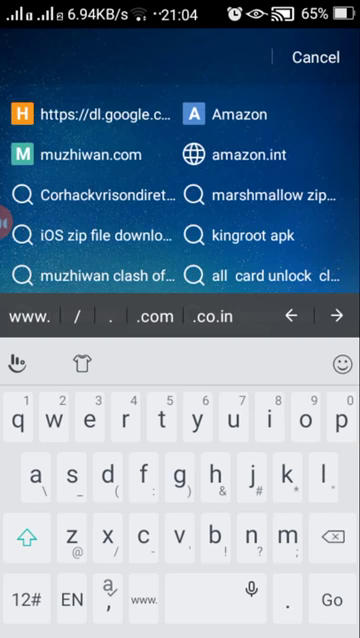
click(269, 420)
click(305, 420)
text(iOS)
click(71, 474)
click(190, 599)
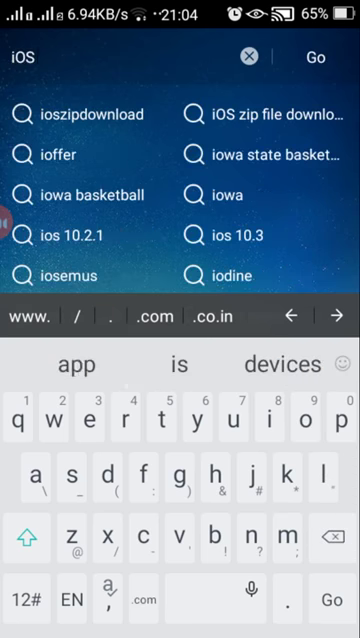
click(107, 474)
text(dire)
click(269, 420)
click(125, 420)
click(89, 420)
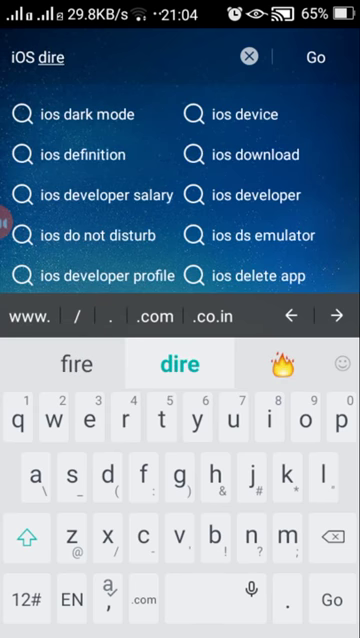
click(143, 536)
click(161, 420)
click(180, 364)
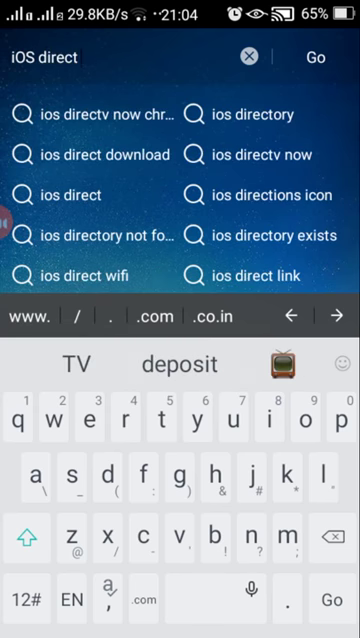
Add 'download' so the query reads 'iOS direct download'
click(107, 474)
text(do)
click(305, 420)
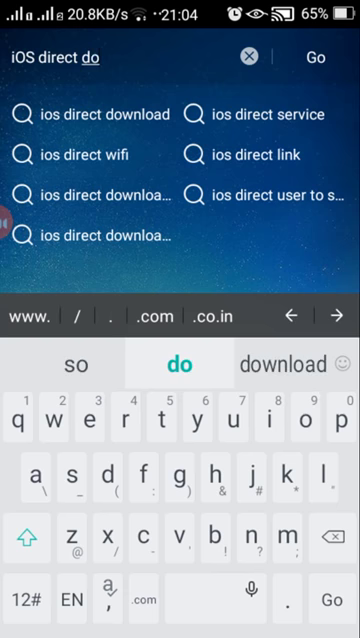
click(53, 420)
click(251, 536)
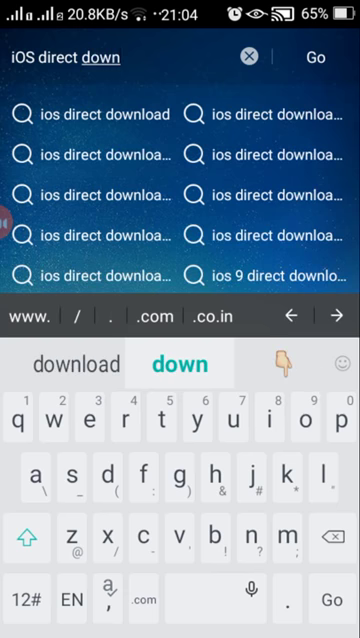
click(323, 474)
click(305, 420)
click(35, 474)
click(107, 474)
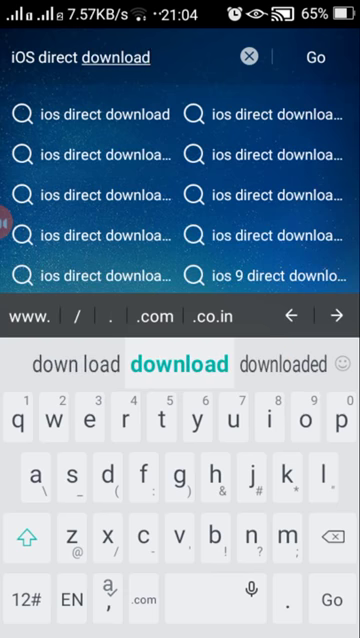
Insert 'zip' after 'iOS', replacing the mistyped word 'coop'
click(14, 57)
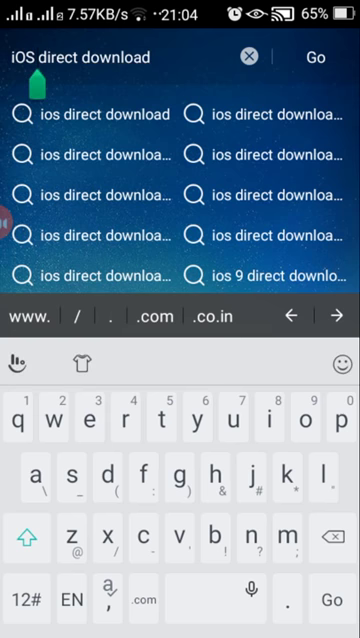
click(37, 85)
click(107, 536)
text(x)
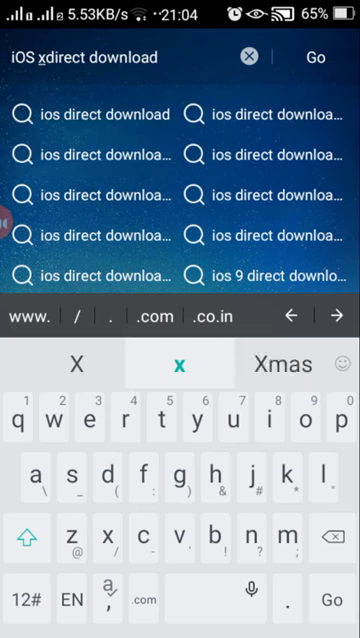
click(269, 420)
click(341, 420)
click(341, 420)
click(180, 363)
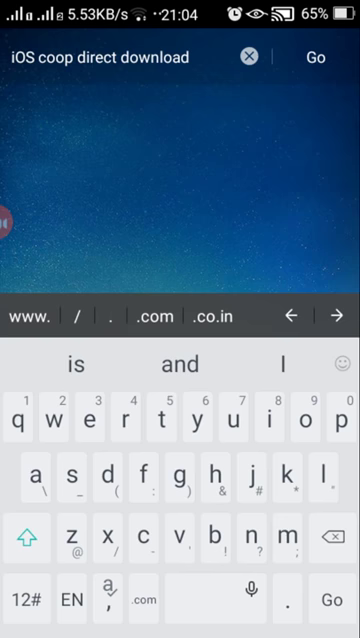
click(62, 57)
mouse_move(62, 85)
mouse_down()
mouse_move(50, 85)
mouse_move(72, 88)
mouse_up()
click(332, 536)
click(332, 536)
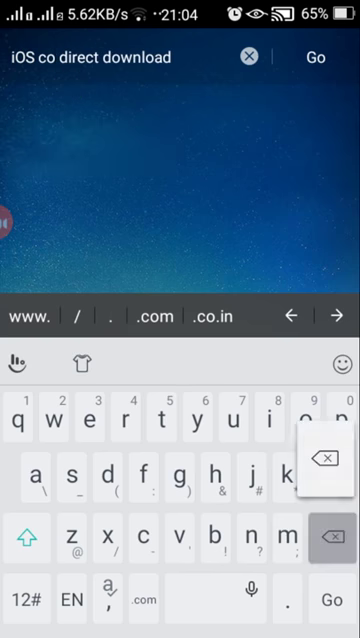
text(zi)
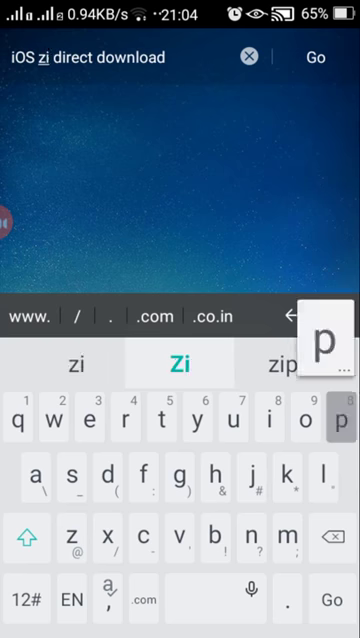
text(p)
click(180, 364)
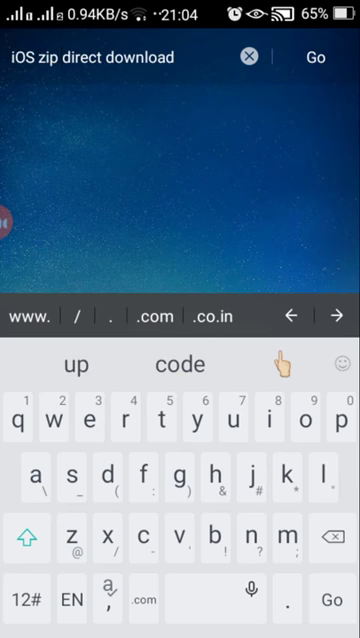
Add 'file' after 'zip' and search for 'iOS zip file direct download'
click(143, 474)
click(269, 420)
click(323, 474)
text(fil)
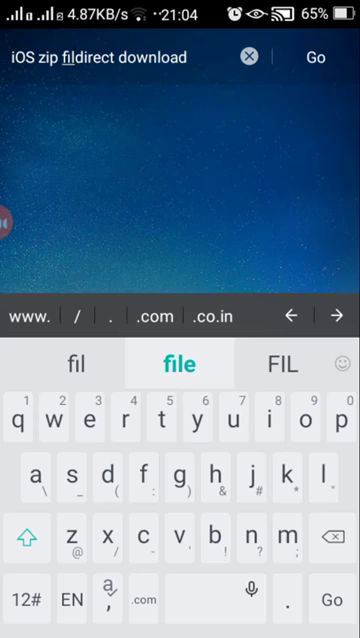
click(89, 420)
click(180, 364)
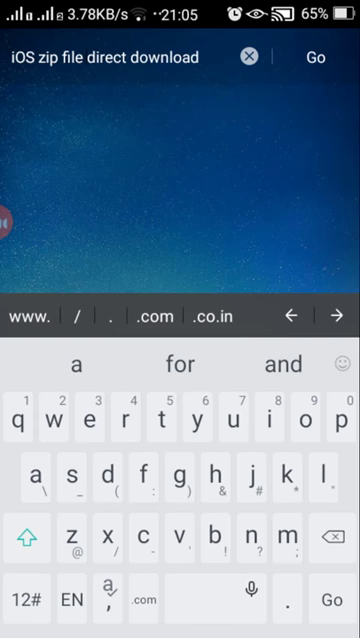
click(332, 599)
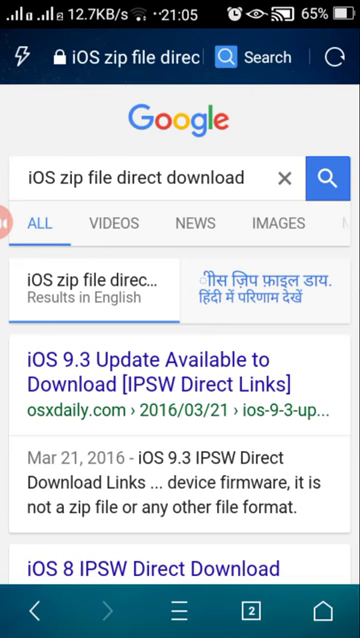
Open the OSXDaily iOS 9.3 update article from the Google results
click(150, 372)
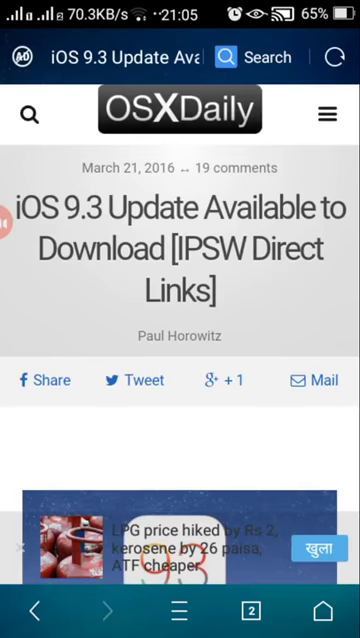
scroll(180, 320, down, 5)
scroll(180, 320, down, 5)
scroll(180, 320, down, 5)
scroll(180, 320, down, 5)
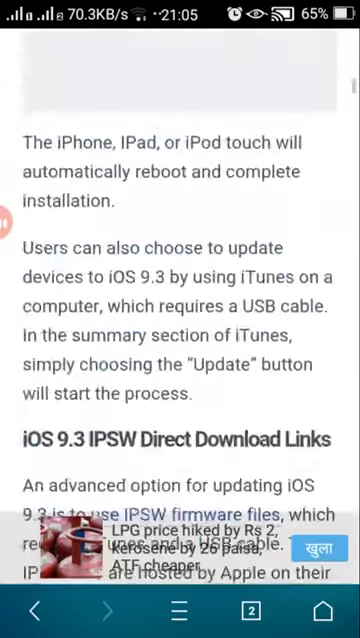
scroll(180, 320, down, 8)
scroll(180, 320, down, 1)
scroll(180, 320, down, 1)
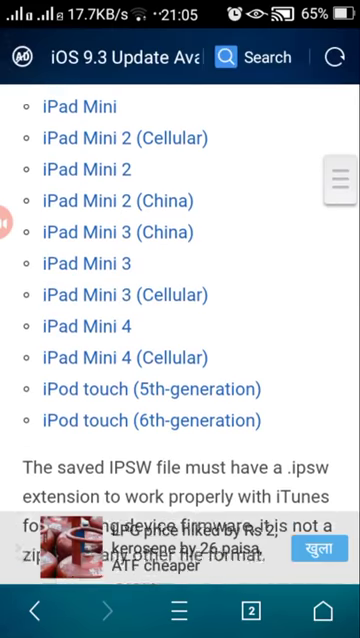
scroll(180, 320, up, 3)
scroll(180, 320, up, 3)
scroll(180, 320, up, 3)
scroll(180, 320, up, 3)
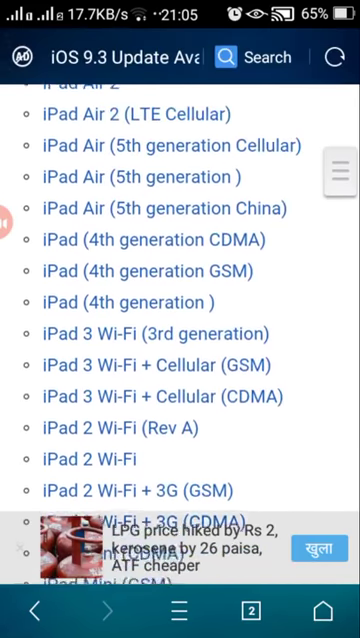
scroll(180, 320, up, 1)
scroll(180, 320, up, 3)
scroll(180, 320, up, 2)
scroll(180, 320, up, 1)
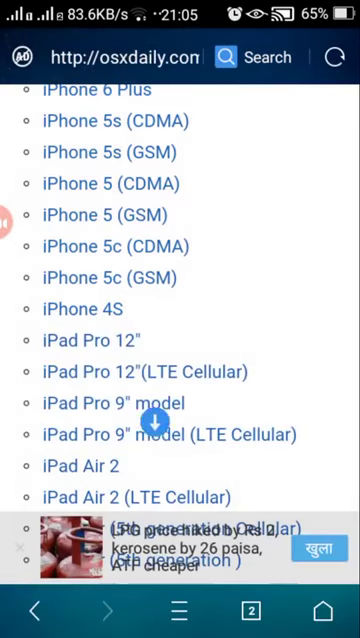
Check the iPhone 5 firmware download in Downloads, then reopen the note from the Tools folder
click(180, 624)
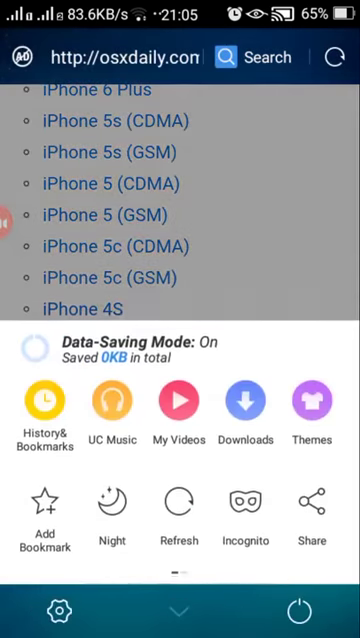
click(245, 400)
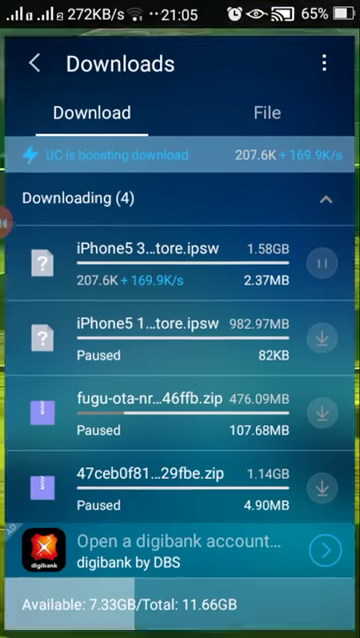
key(Home)
drag(300, 300, 60, 300)
drag(300, 360, 60, 360)
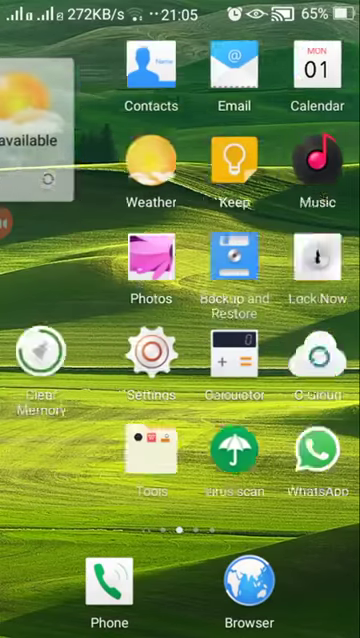
click(52, 448)
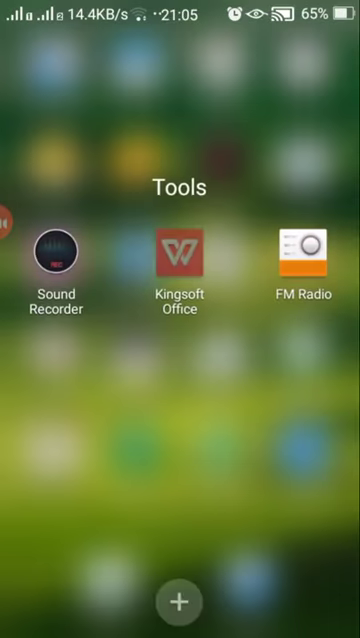
click(179, 252)
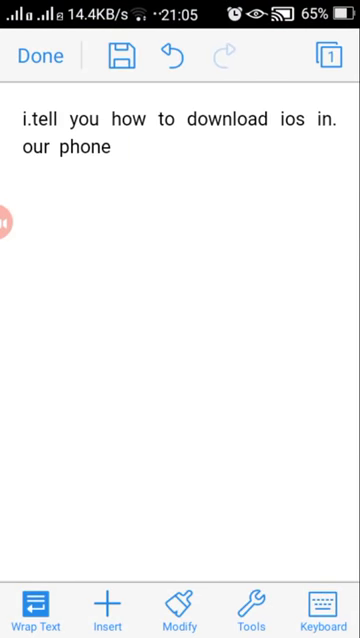
Resume typing the note in English, removing the stray dots after 'the'
click(165, 200)
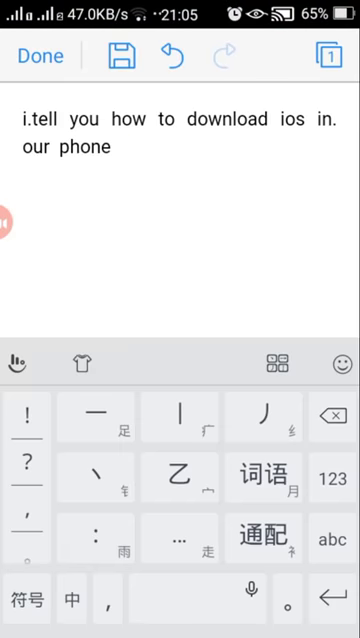
click(332, 536)
text(a)
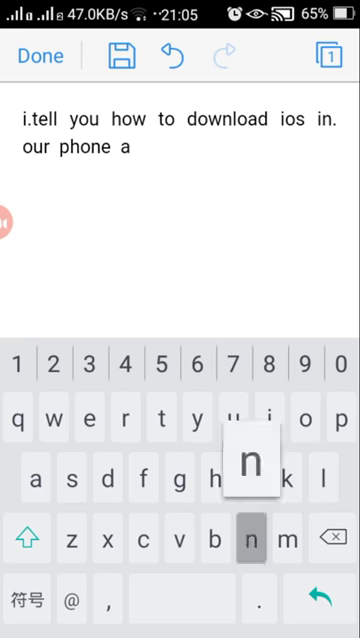
text(nd )
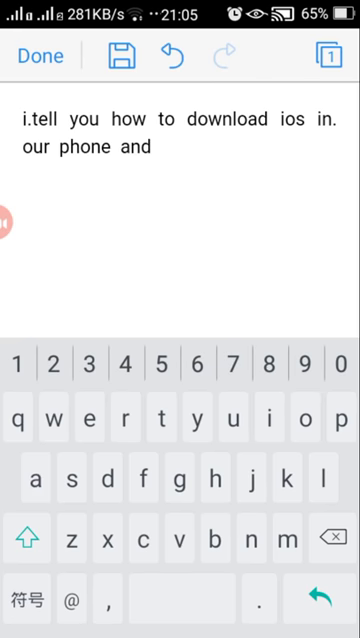
text(swi)
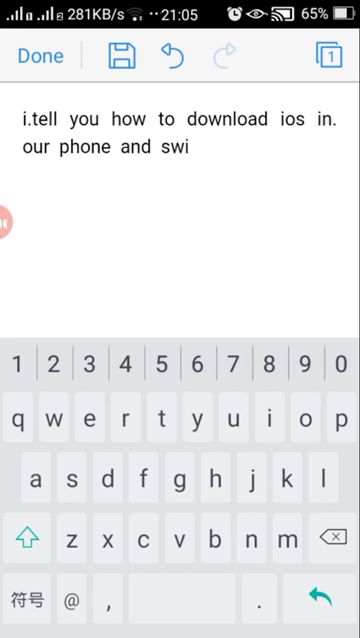
text(tch)
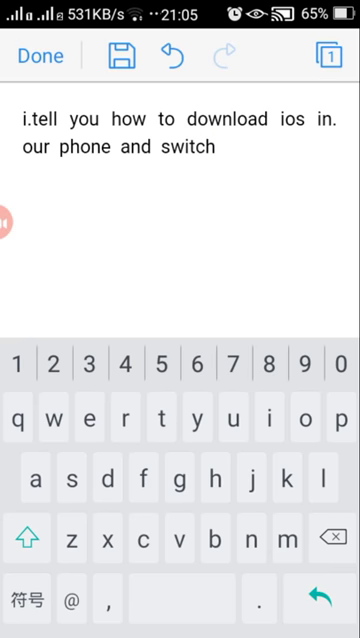
text( off)
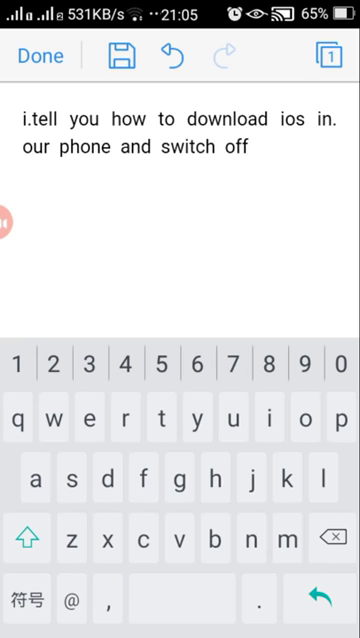
text( thr)
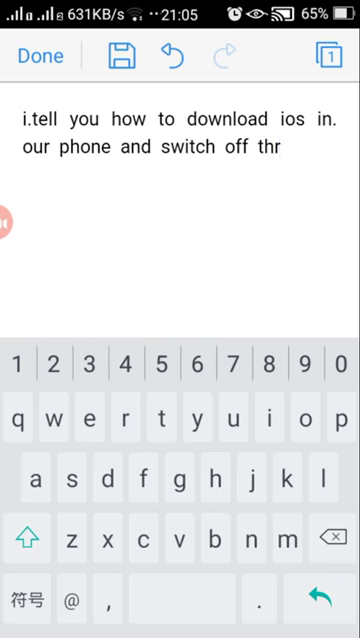
text(e.)
key(BackSpace)
key(BackSpace)
text(. p)
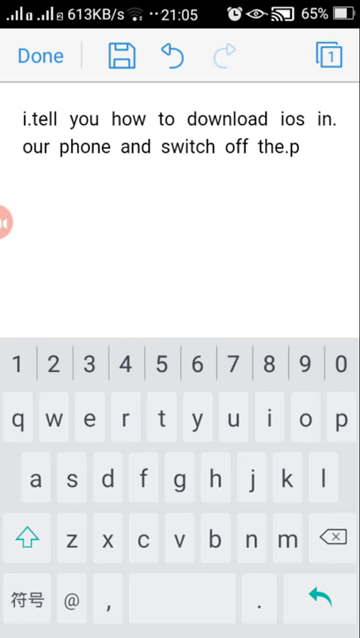
text(hon)
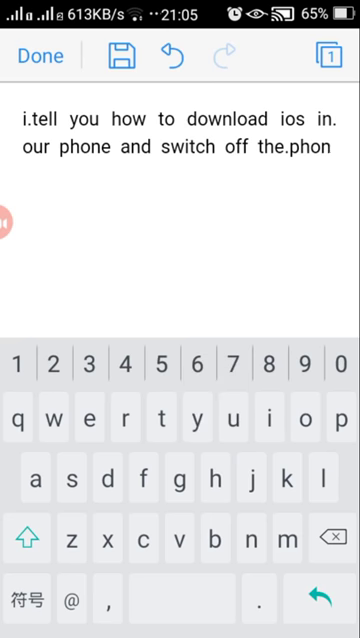
text(e )
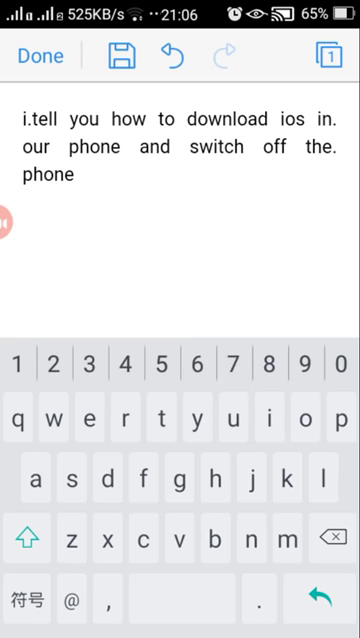
text(and )
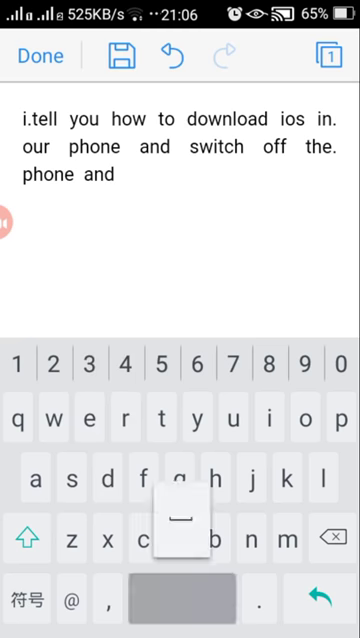
text(p)
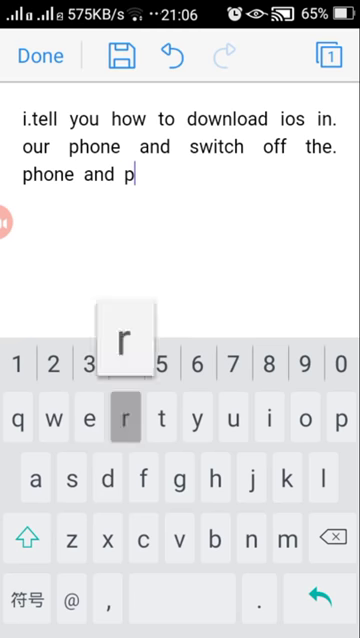
text(ress )
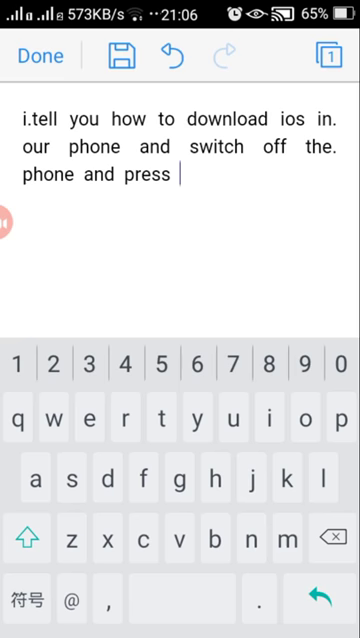
text(vol)
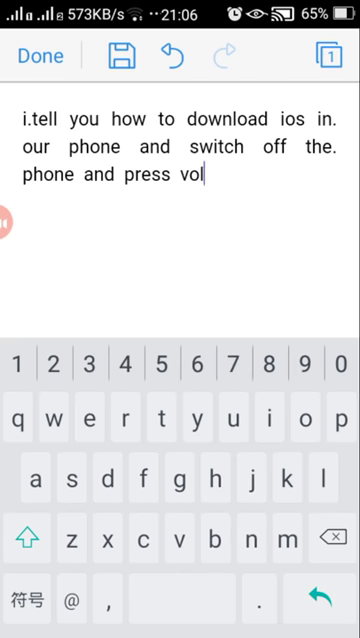
text(u)
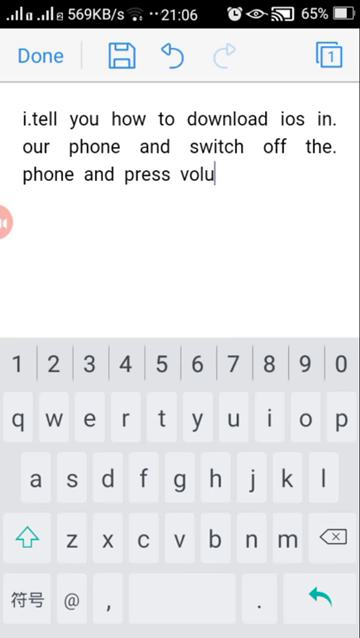
text(me)
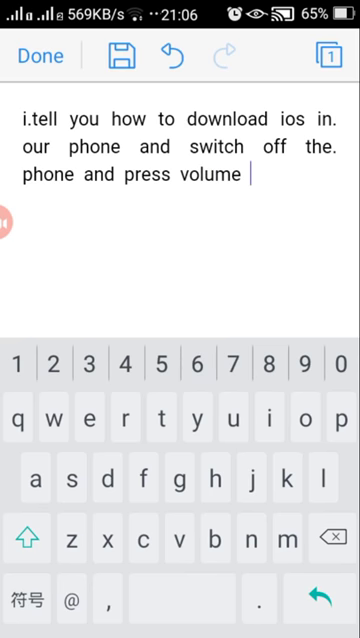
text( dow)
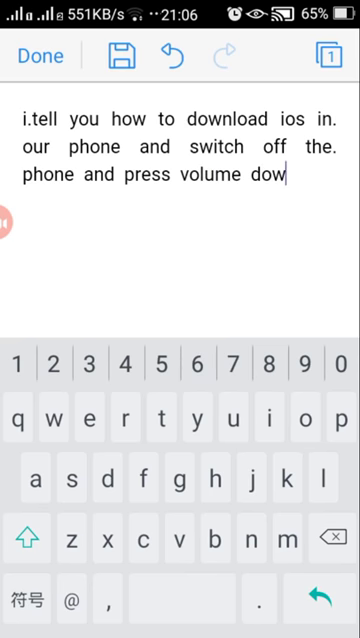
text(n.o)
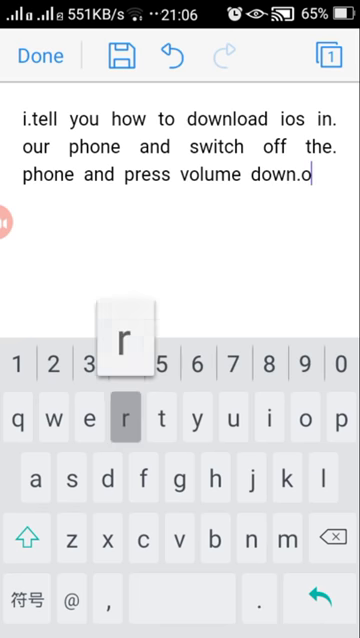
text(r pp)
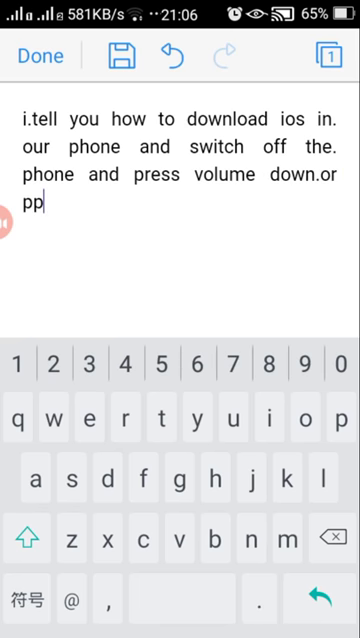
text(ower)
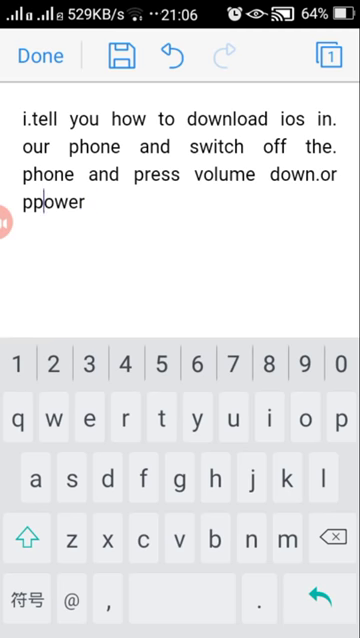
Correct 'ppower' to 'power', drop the extra 'the', and fix 'instaa' to 'install'
click(32, 202)
key(BackSpace)
text(o)
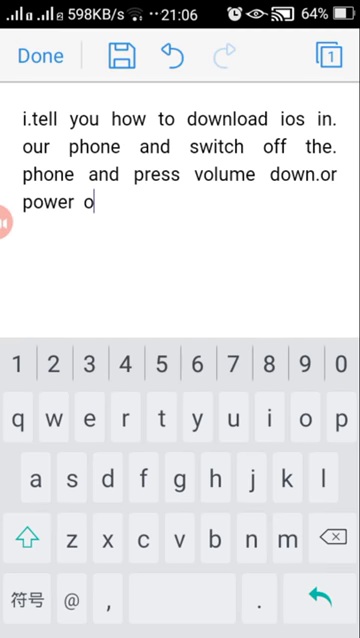
text(ff t)
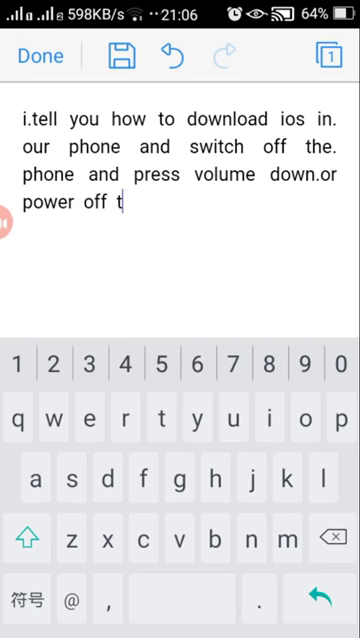
text(he)
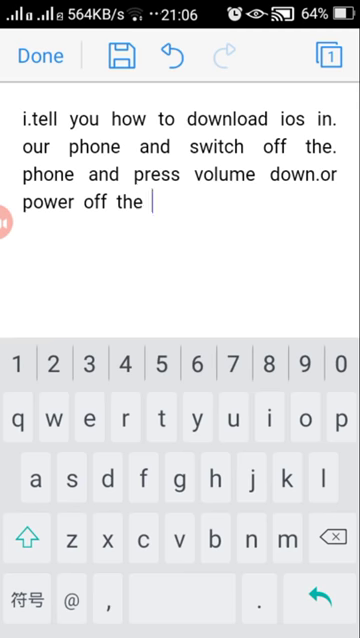
key(BackSpace)
key(BackSpace)
key(BackSpace)
key(BackSpace)
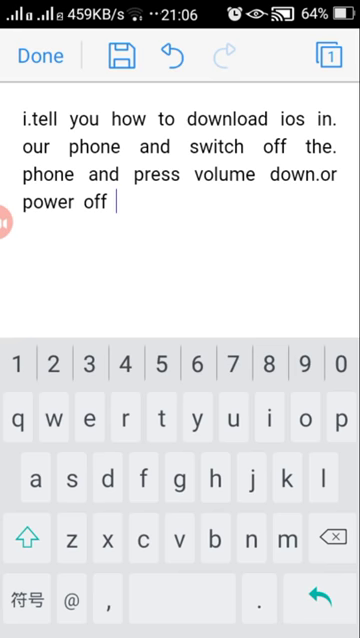
text(and )
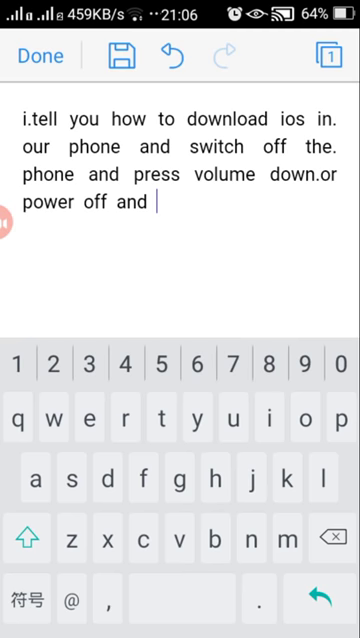
text(ins)
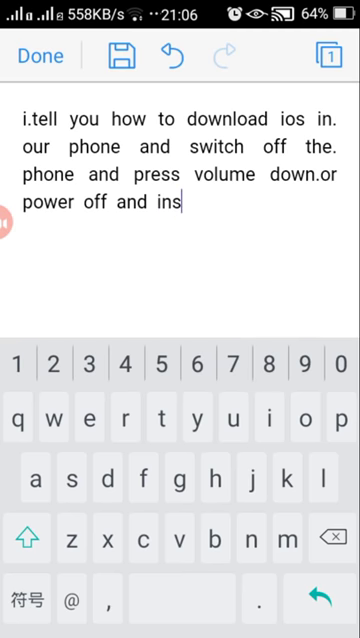
text(taall)
key(BackSpace)
key(BackSpace)
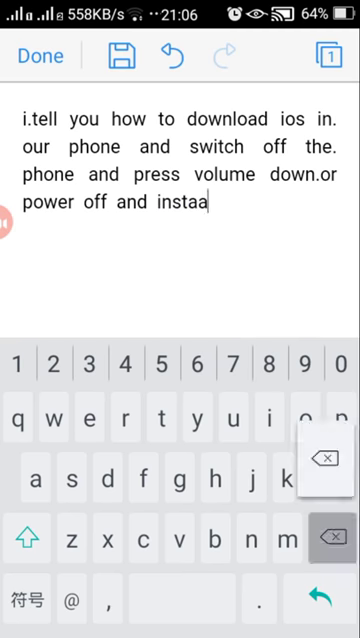
key(BackSpace)
text(ll.)
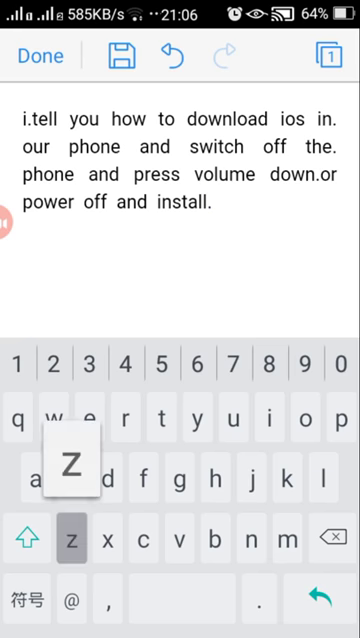
text(zip.)
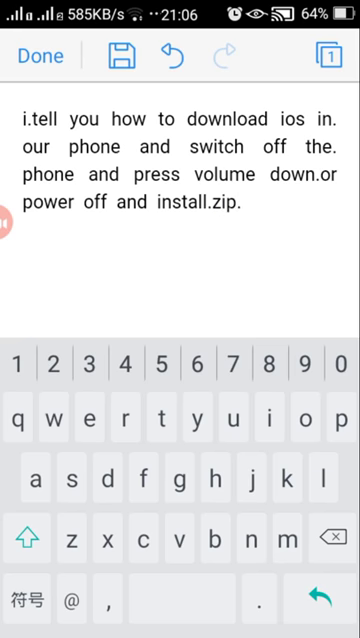
text(file)
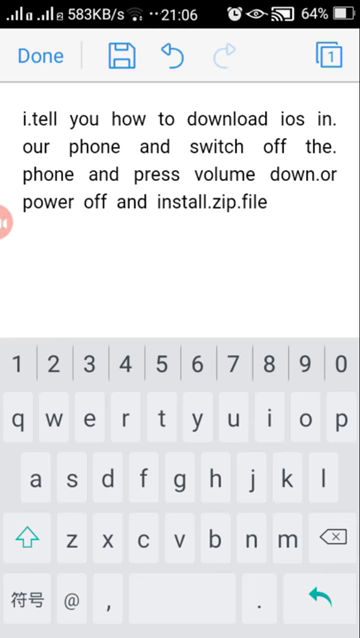
text(o)
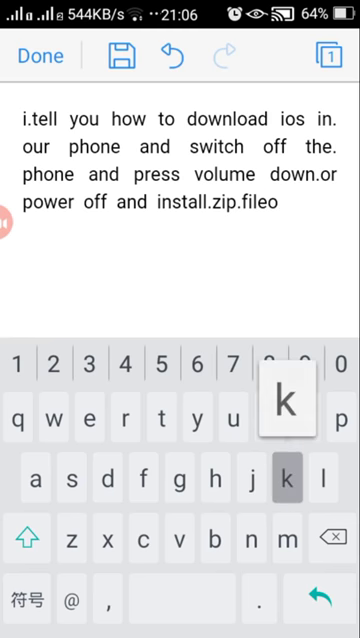
text(k. tha)
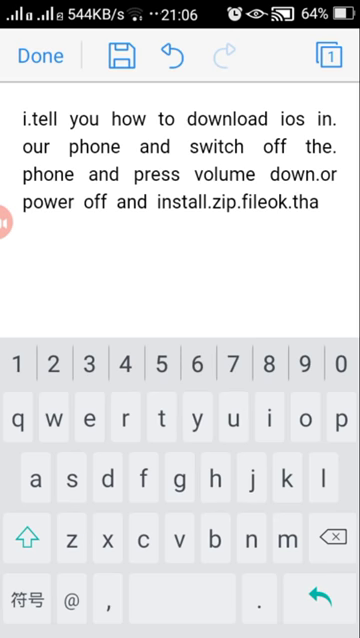
text(nk.)
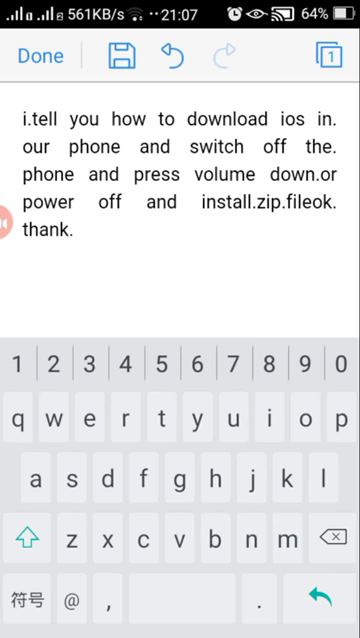
text(u)
Change 'thank.u' to 'thank.you', add 'link.in.. decreption box', and open reading view
key(BackSpace)
text(you )
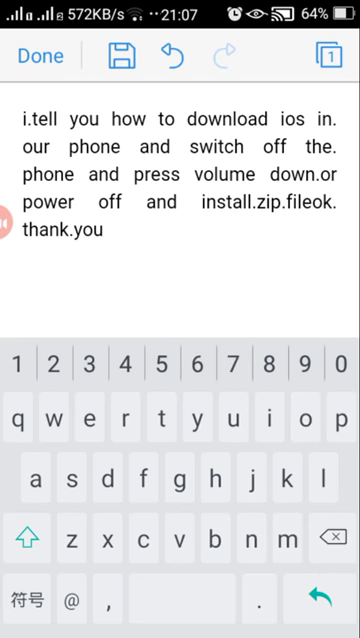
text(li)
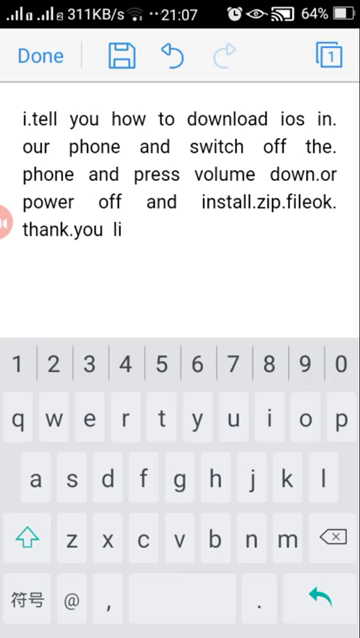
text(nk.)
text(in.)
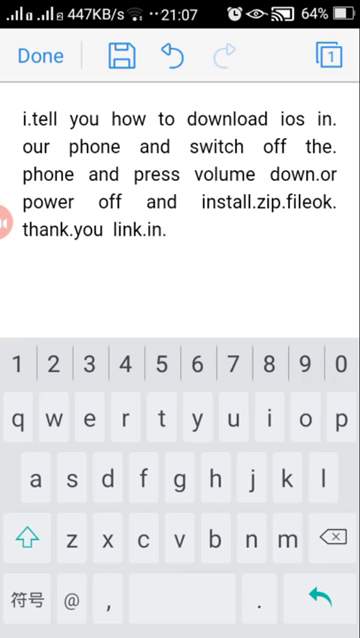
text(. d)
text(ecrat)
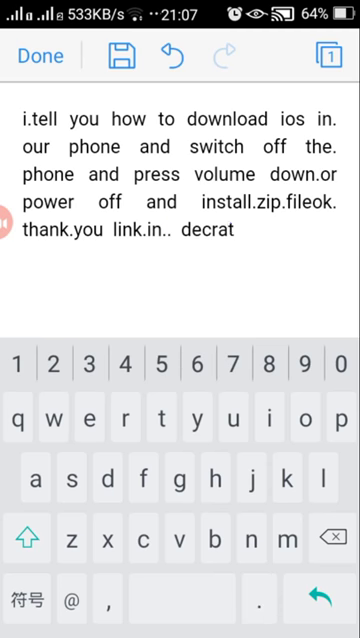
text(i)
key(BackSpace)
key(BackSpace)
key(BackSpace)
key(BackSpace)
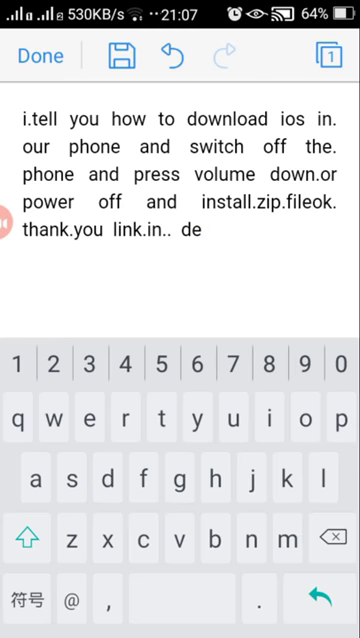
text(cr)
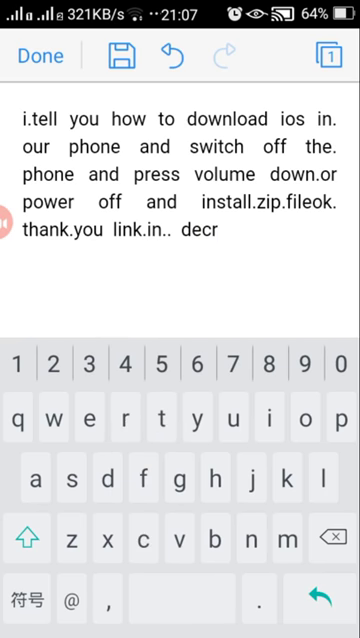
text(epti)
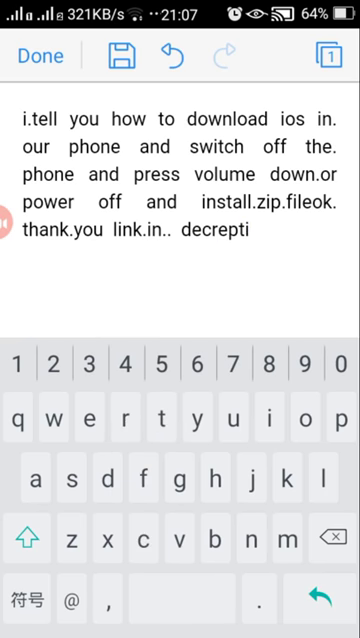
text(n.)
key(BackSpace)
key(BackSpace)
key(BackSpace)
text(ion)
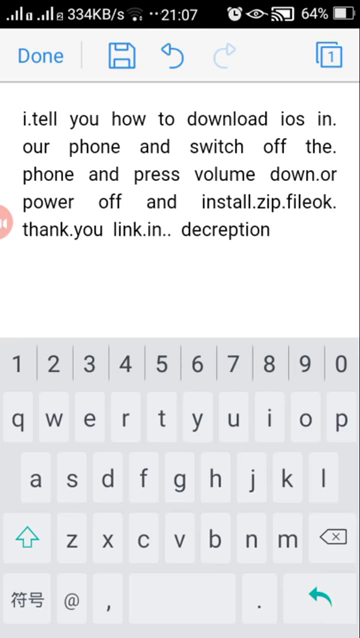
text( box)
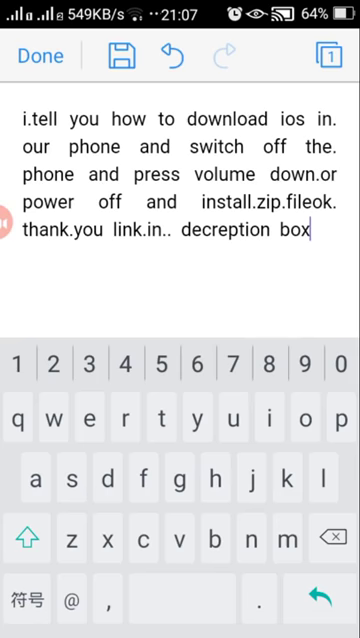
click(40, 56)
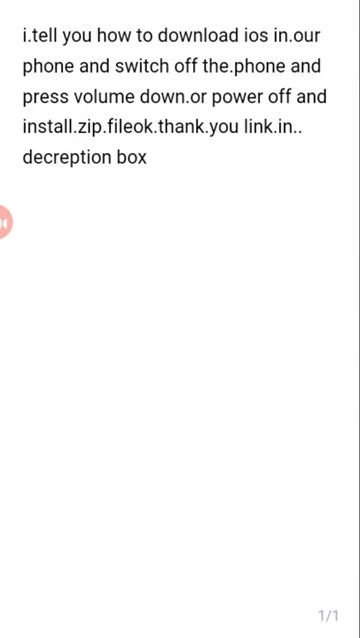
Return home and pause AZ Screen Recorder from the notification shade
key(Home)
drag(180, 5, 180, 400)
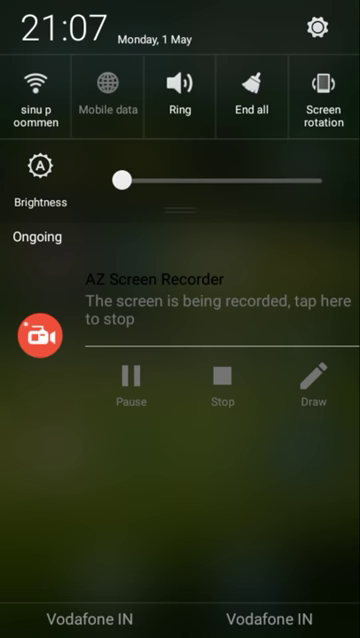
key(Escape)
drag(180, 5, 180, 400)
click(131, 385)
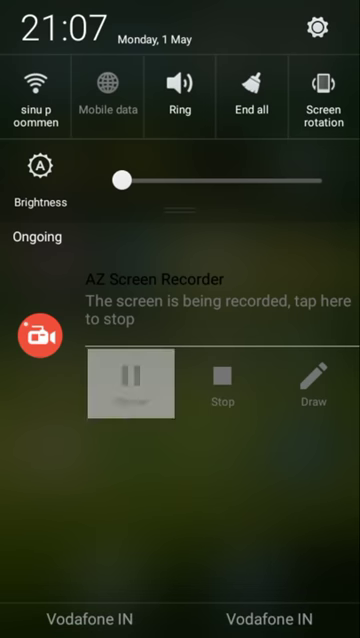